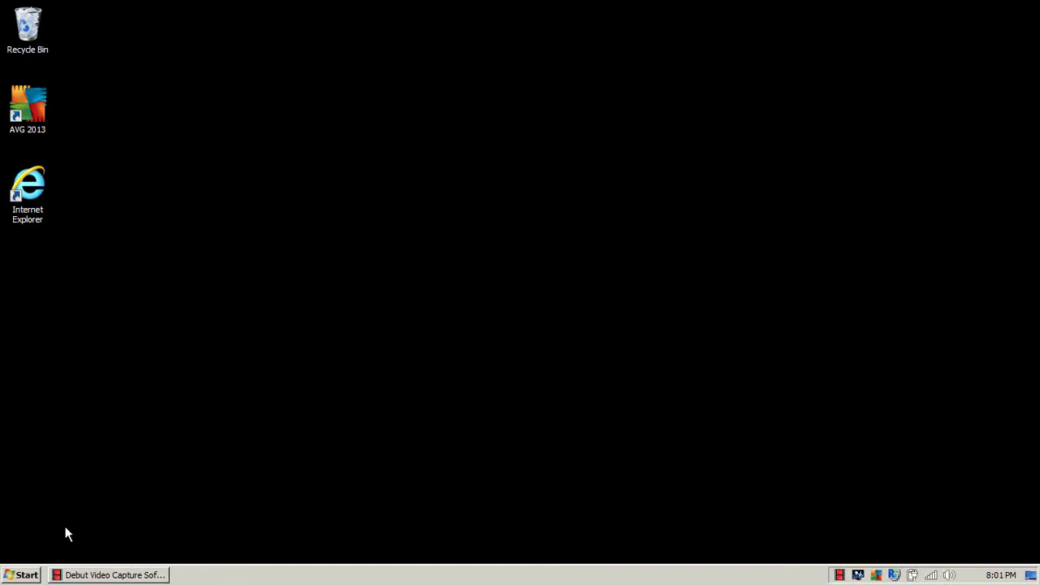
Open the Windows Start menu from the taskbar
click(19, 577)
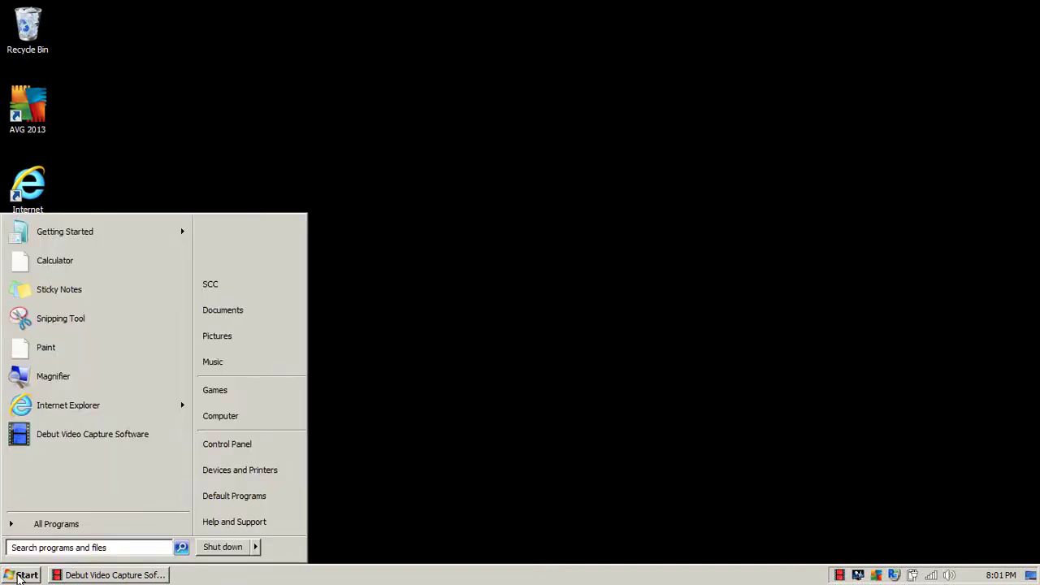
Launch New Office Document from the All Programs list
click(56, 524)
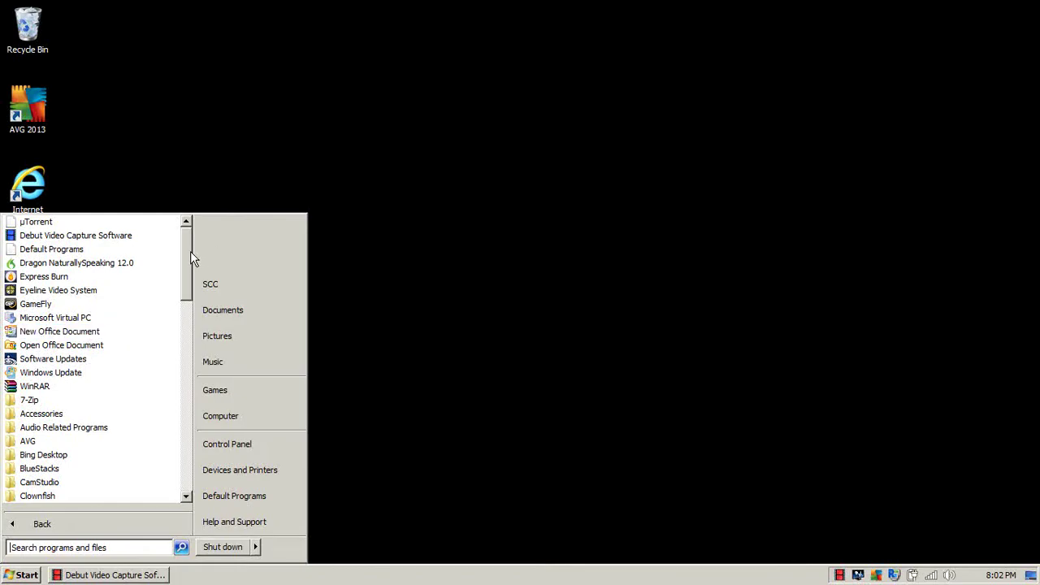
drag(190, 251, 198, 377)
click(72, 292)
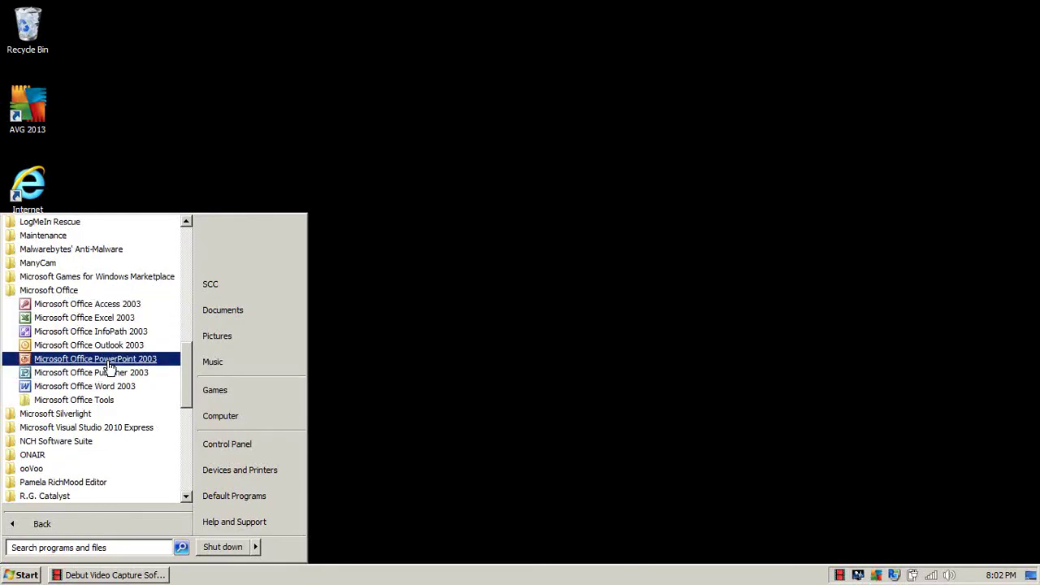
mouse_move(189, 383)
mouse_down()
mouse_move(182, 327)
mouse_move(179, 377)
mouse_up()
click(94, 345)
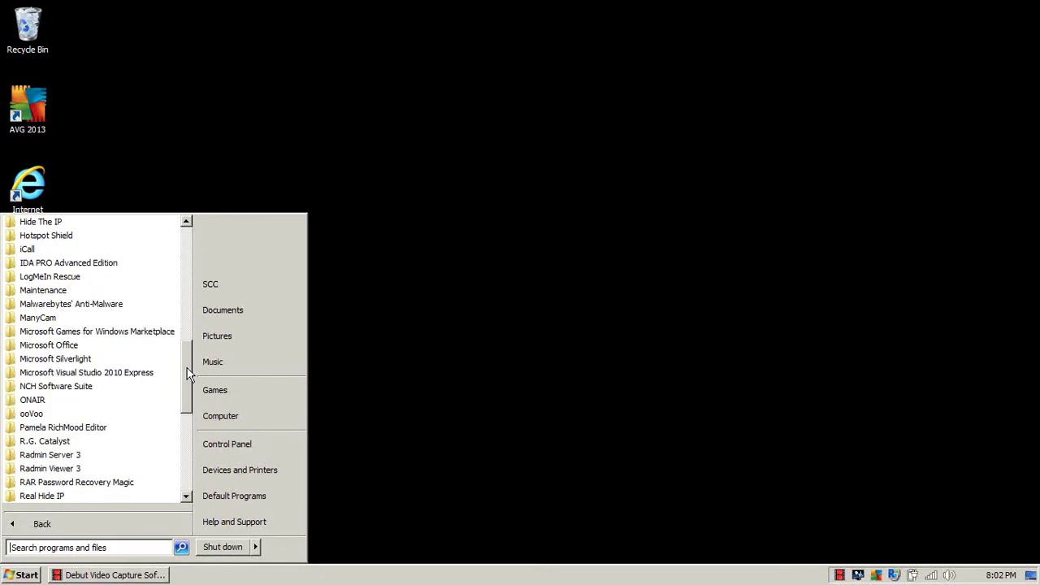
scroll(187, 357, up, 2)
drag(187, 358, 182, 250)
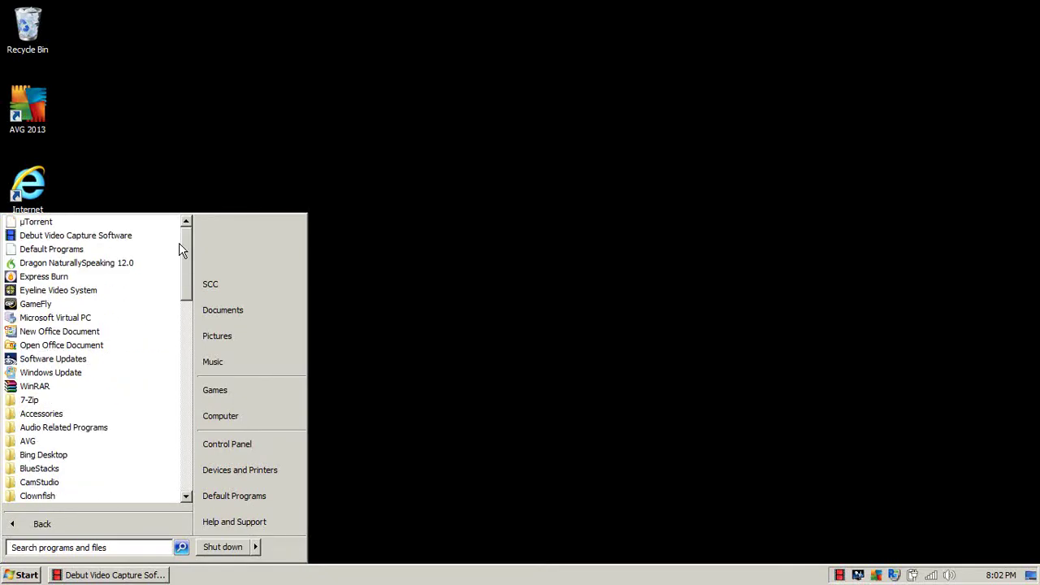
click(85, 333)
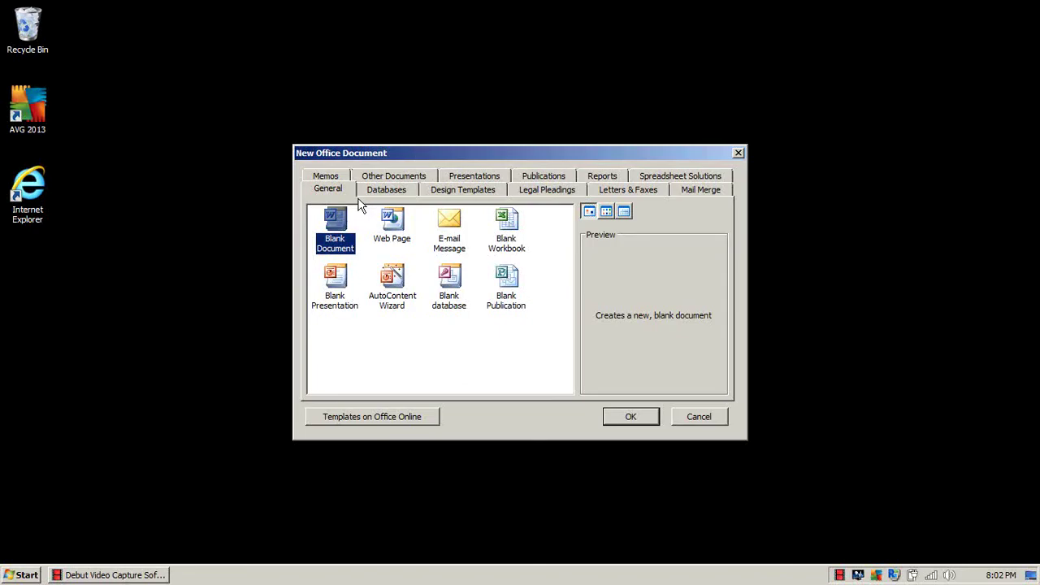
Create a Blank Presentation from the General templates and dismiss the User Name prompt
drag(406, 163, 355, 154)
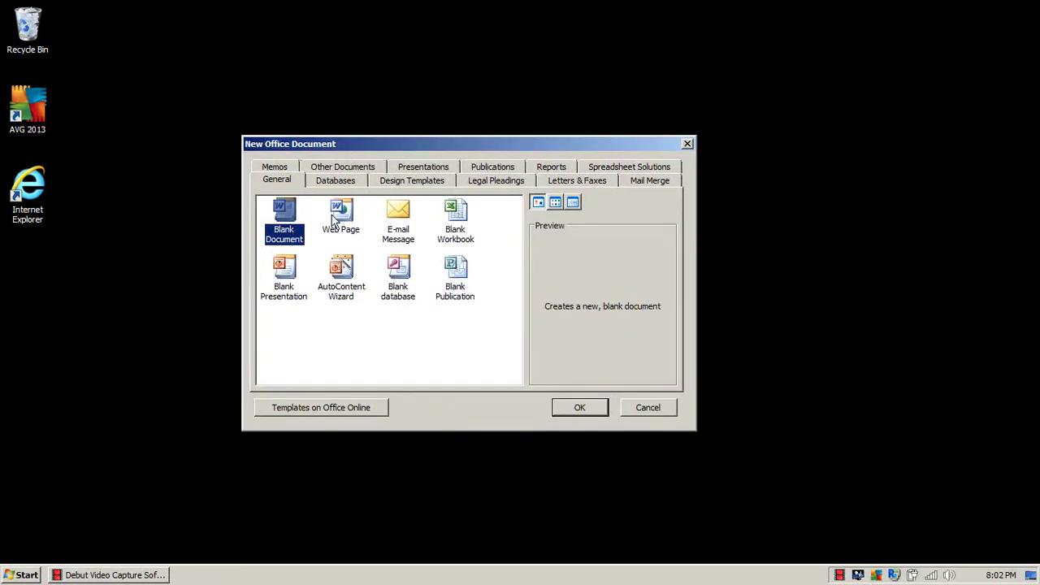
click(291, 277)
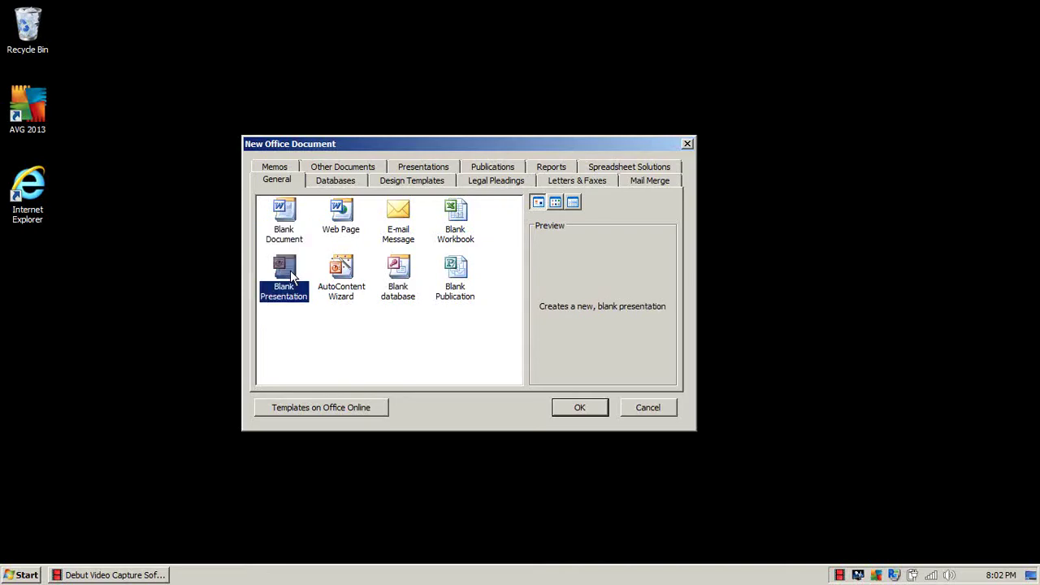
click(581, 408)
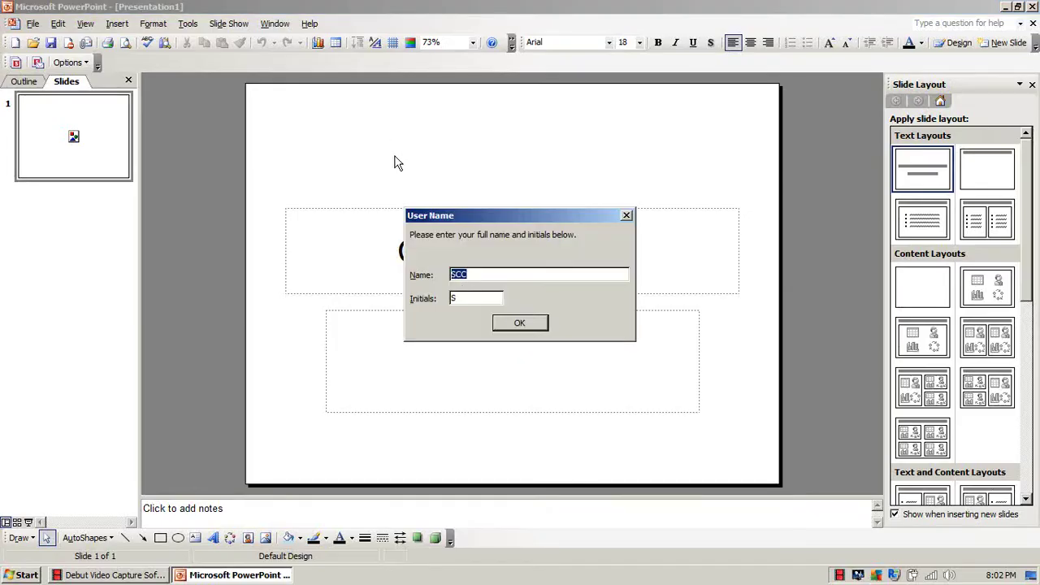
click(517, 320)
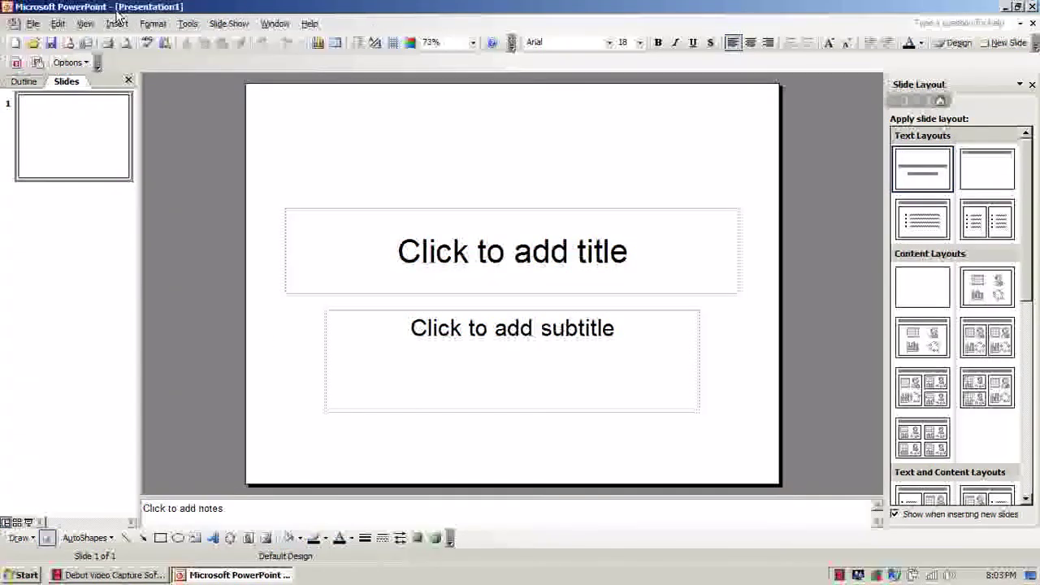
Enter 'Sample' as the title slide's title
click(33, 23)
mouse_move(153, 24)
click(209, 290)
click(563, 229)
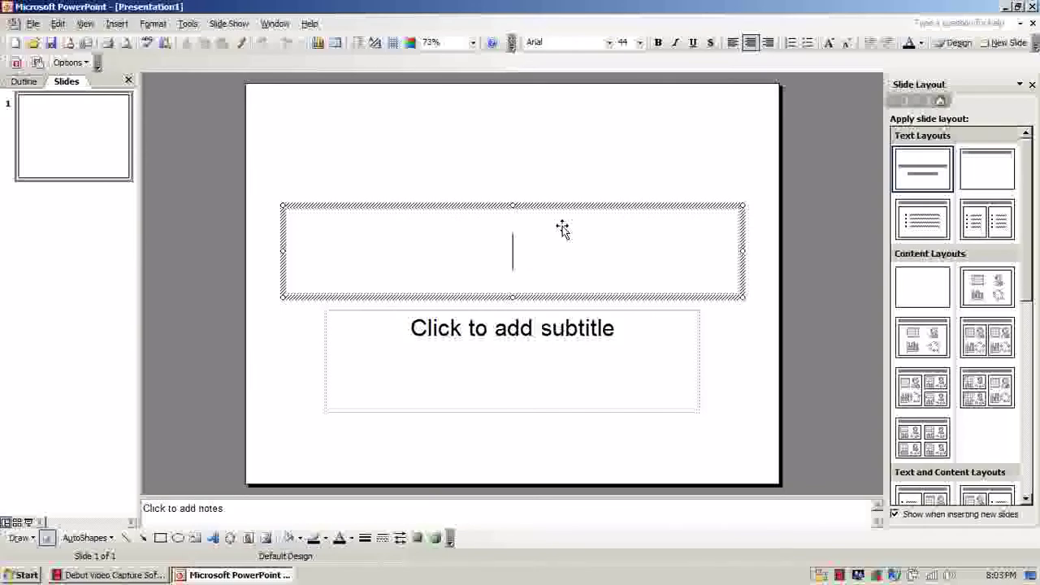
text(sample)
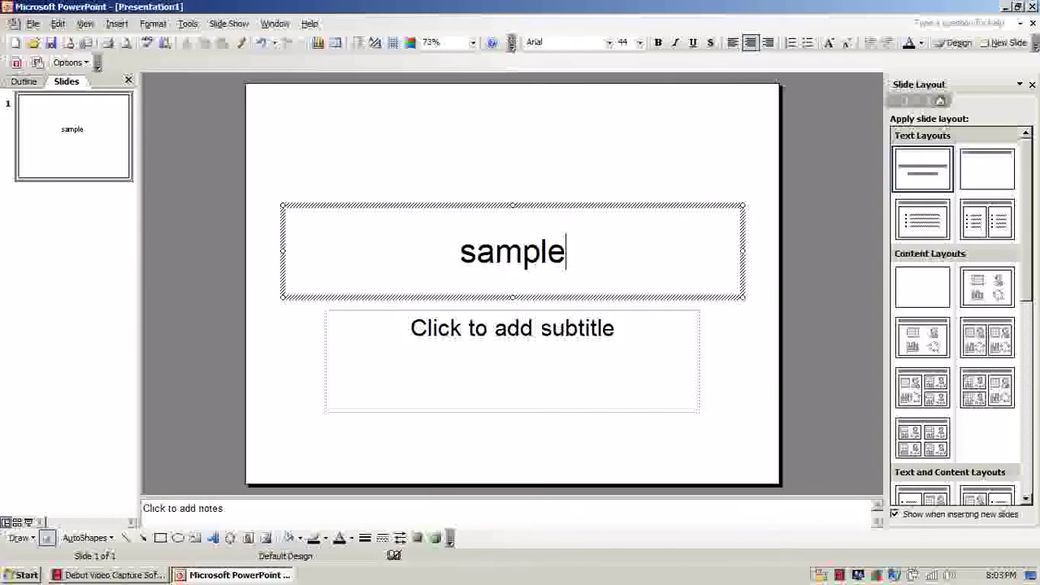
key(BackSpace)
click(729, 349)
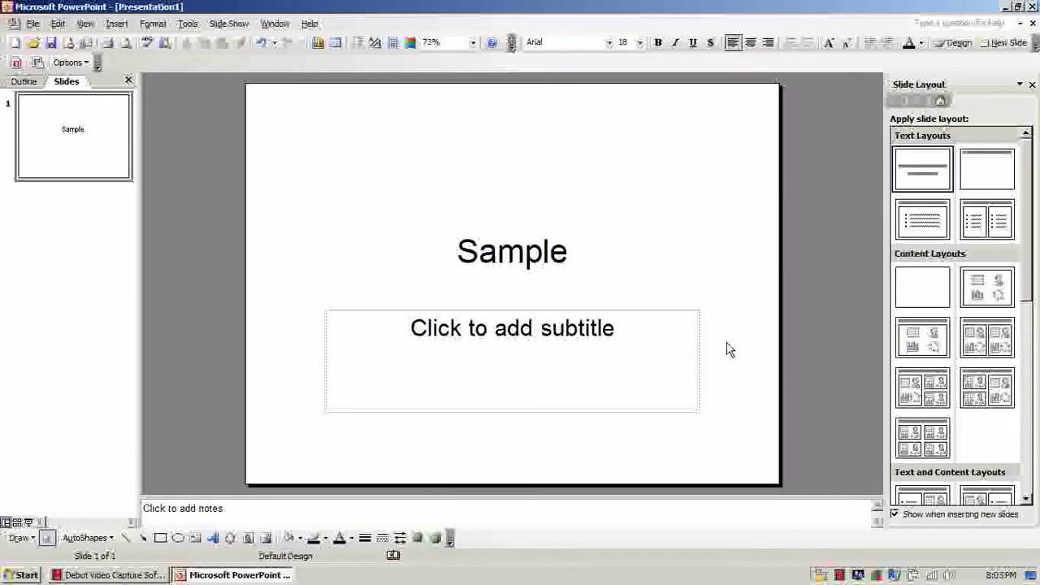
Enter 'sample' as the title slide's subtitle
click(574, 349)
text(sample)
click(733, 411)
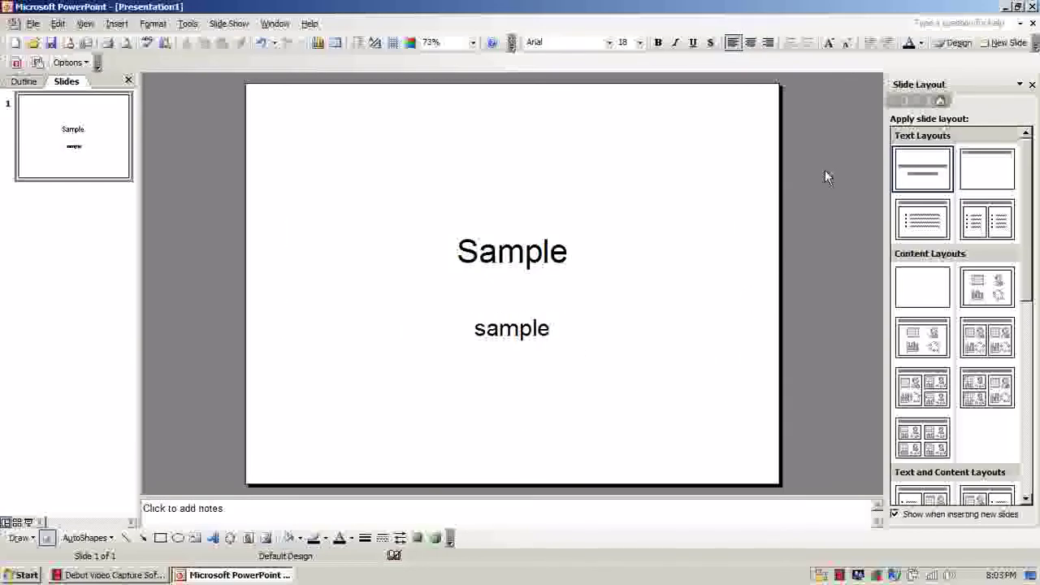
right_click(745, 143)
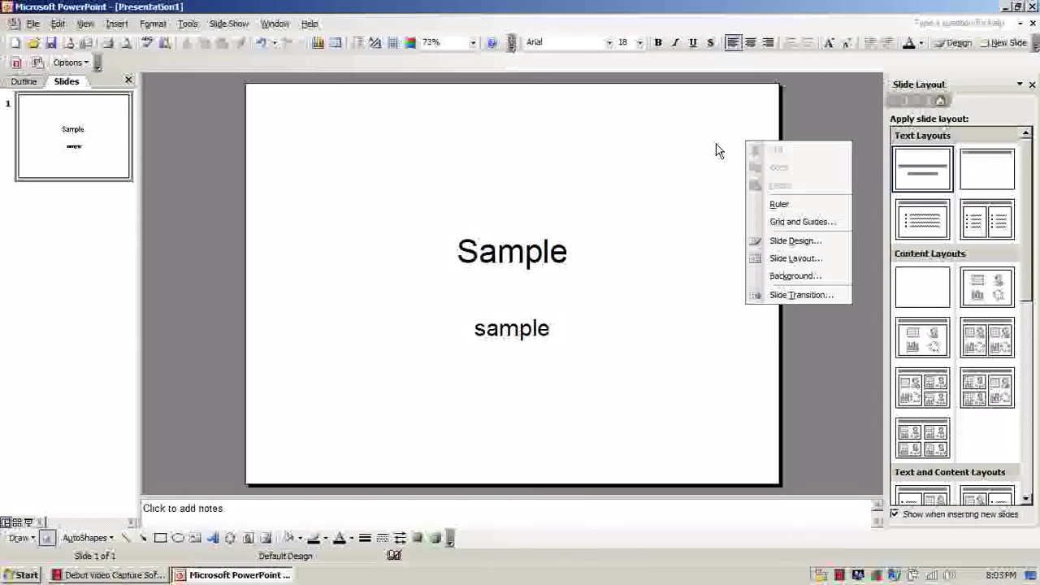
Open the Slide Design templates list from the slide's right-click menu
click(717, 151)
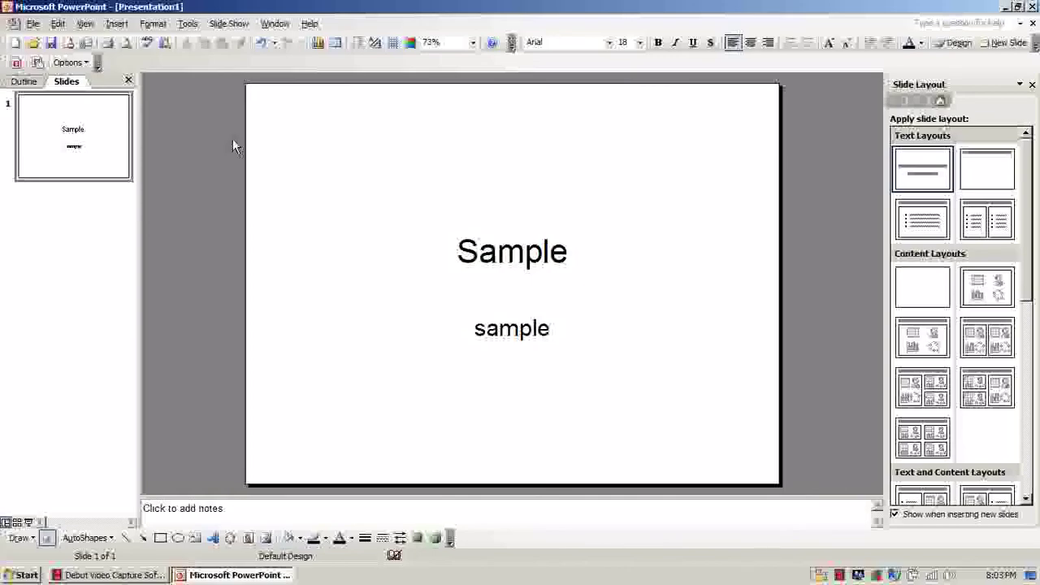
right_click(730, 162)
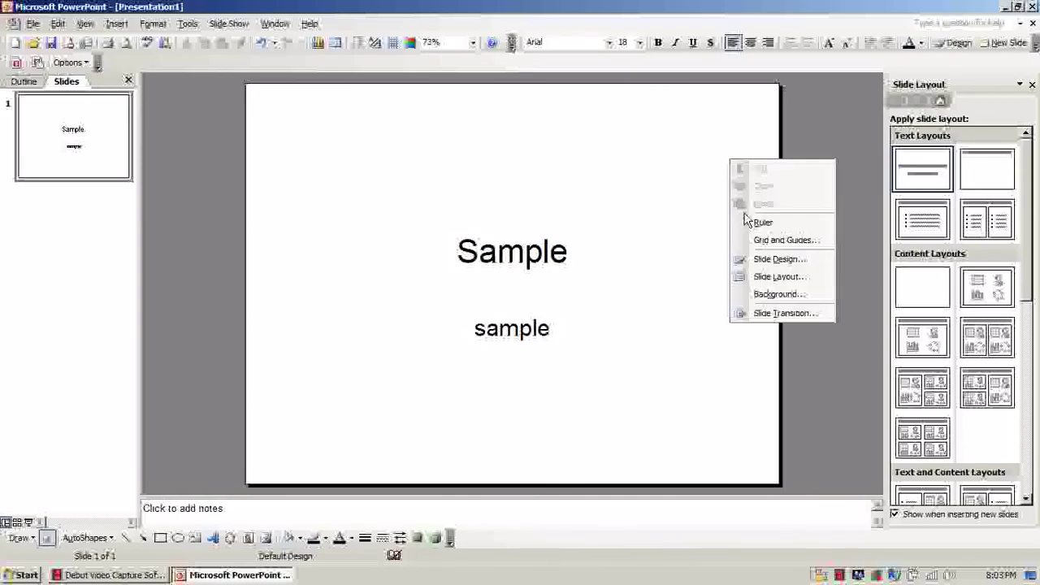
click(620, 255)
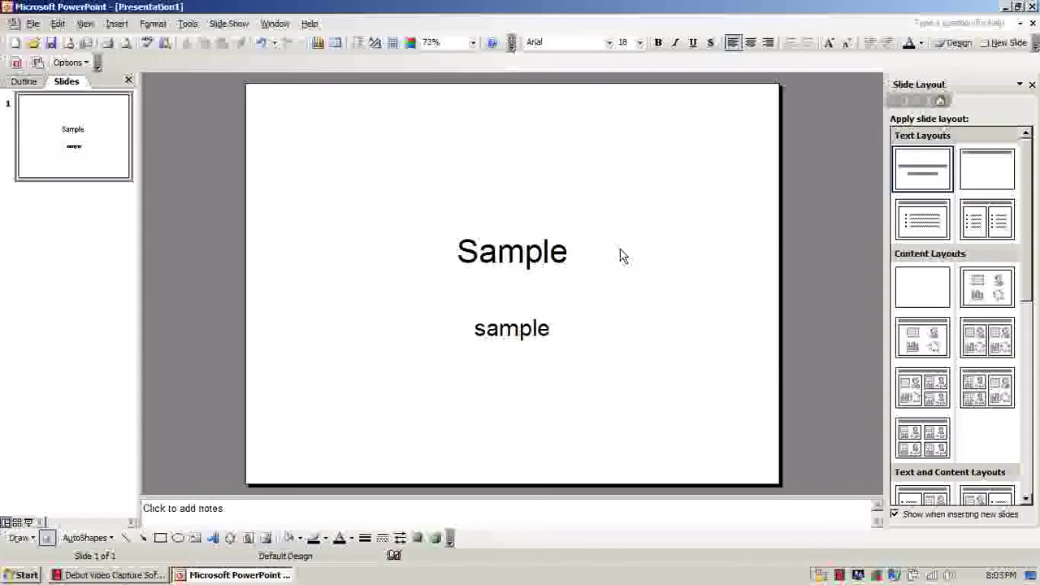
right_click(699, 147)
click(749, 241)
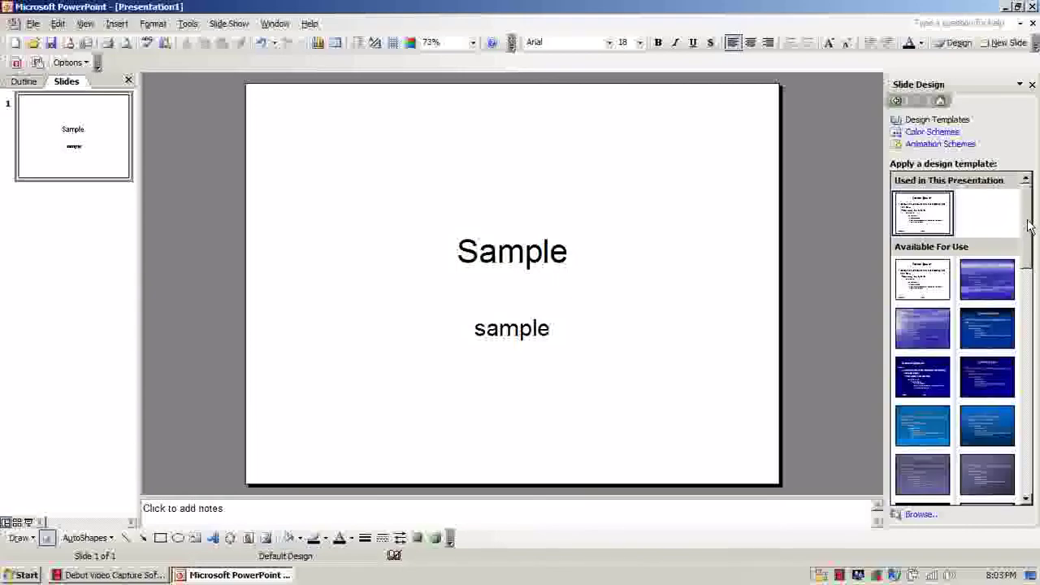
scroll(1031, 232, down, 2)
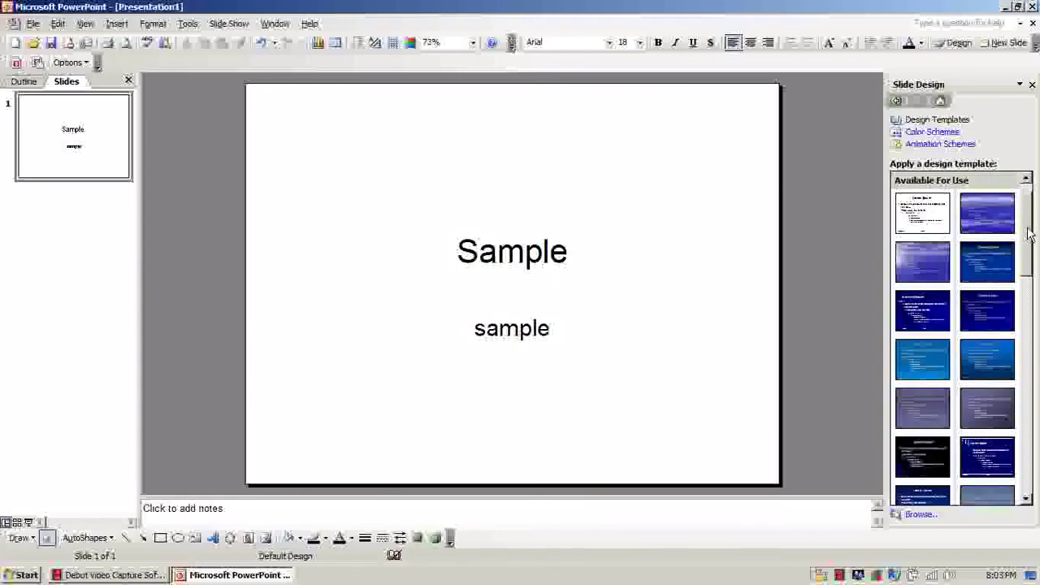
Apply the Ocean design template to the selected title slide
click(947, 261)
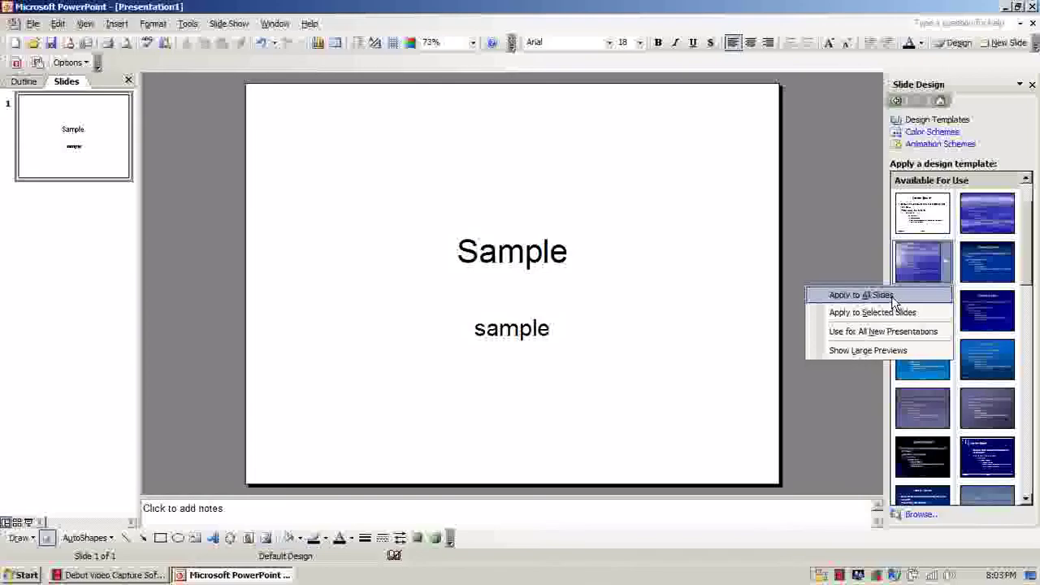
click(861, 295)
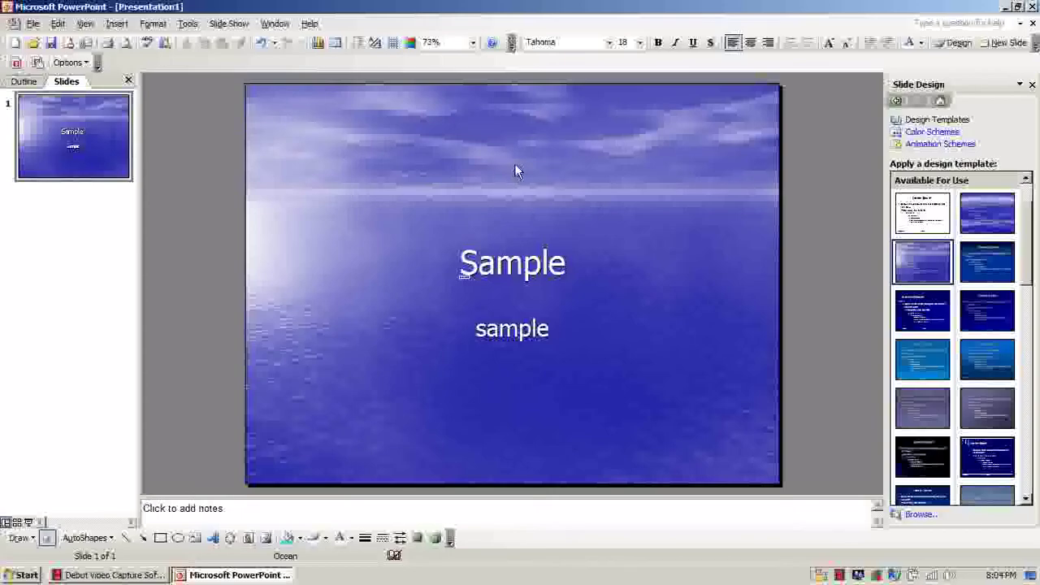
click(1011, 263)
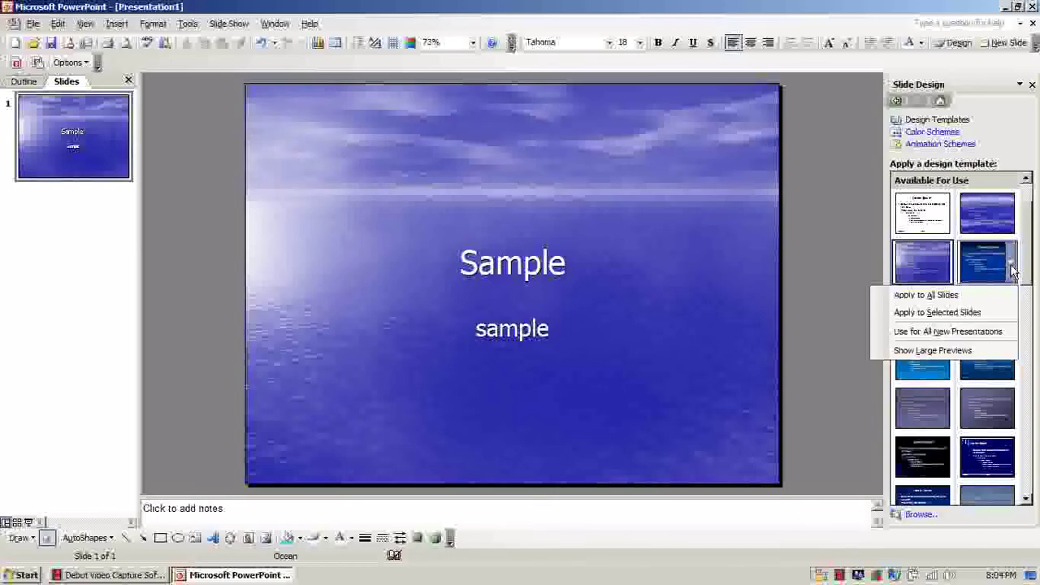
Apply the Stream template, then the Clouds template, to all slides
click(979, 296)
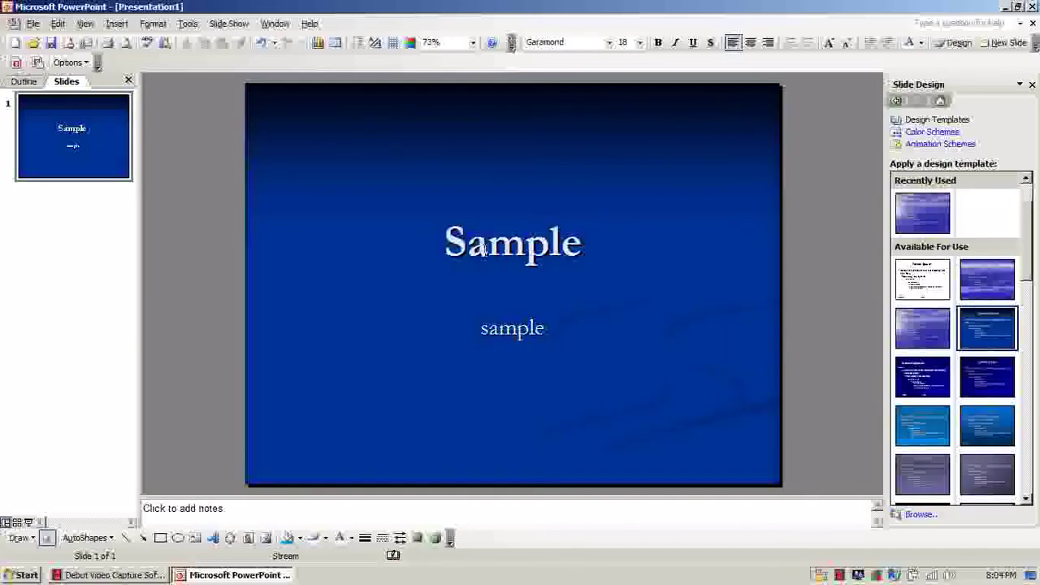
click(1011, 280)
click(980, 310)
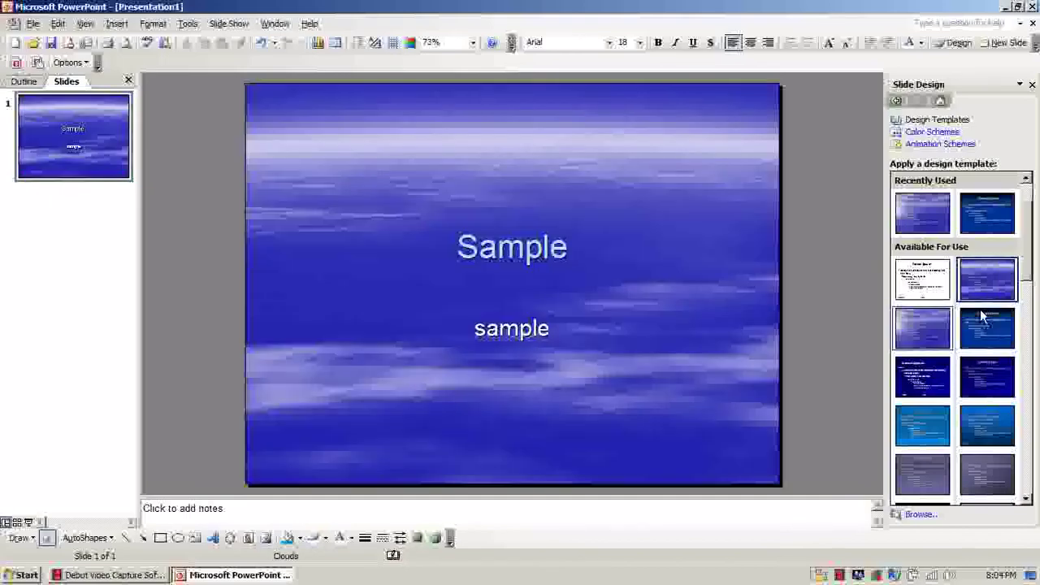
Apply the Mountain Top template to the Sample title slide
scroll(1027, 248, down, 1)
drag(1027, 248, 1035, 303)
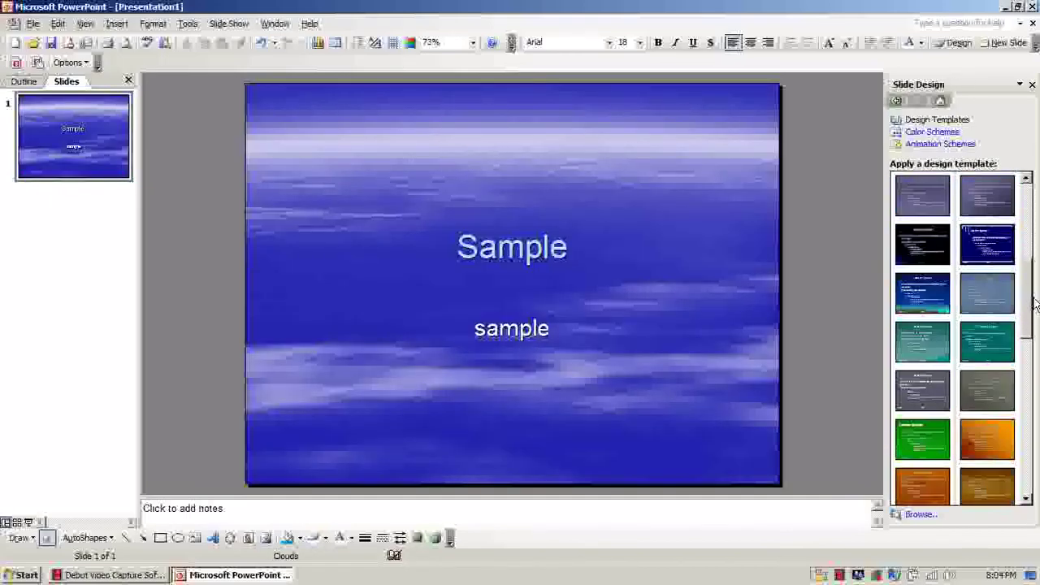
click(945, 301)
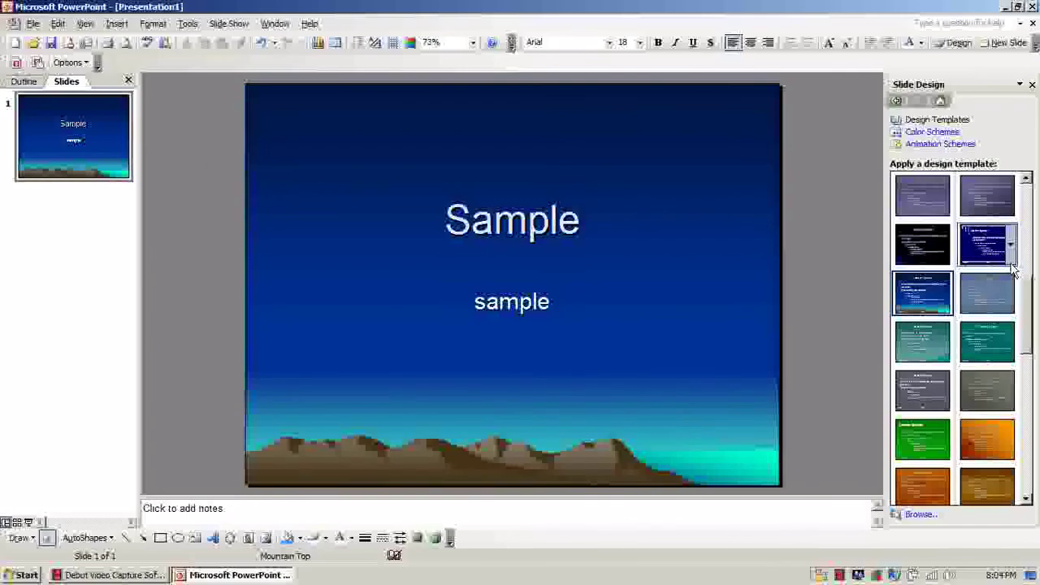
drag(1028, 302, 1016, 210)
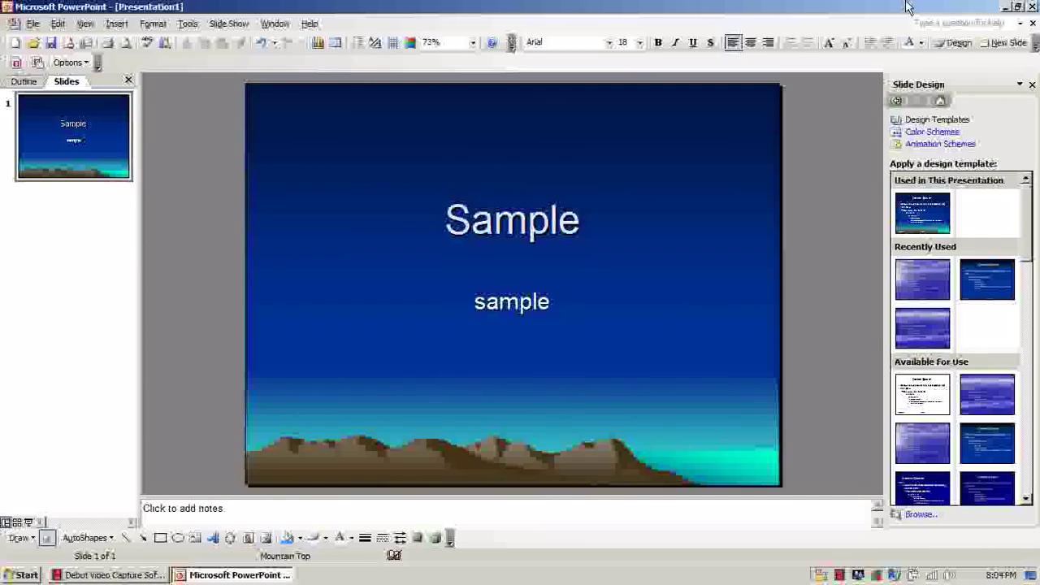
Exit PowerPoint without saving the presentation and restore the Debut Video Capture window
click(1007, 7)
click(178, 576)
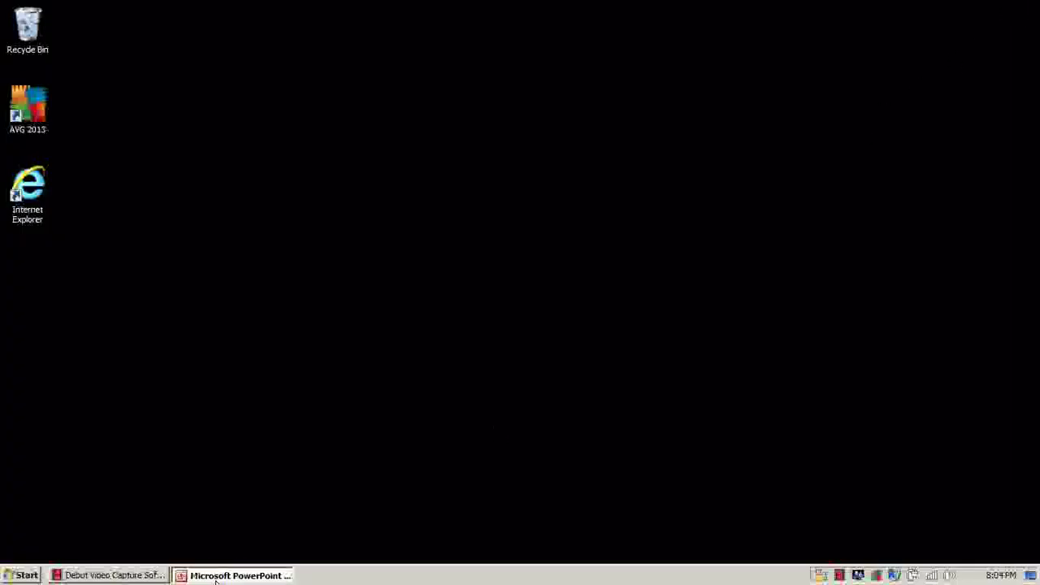
key(alt+F4)
click(520, 324)
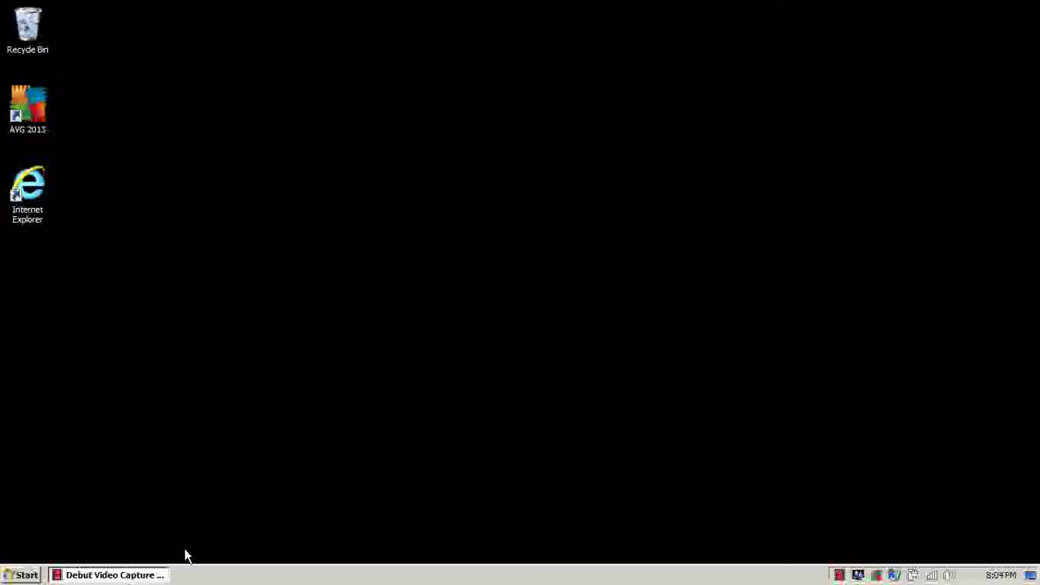
click(156, 575)
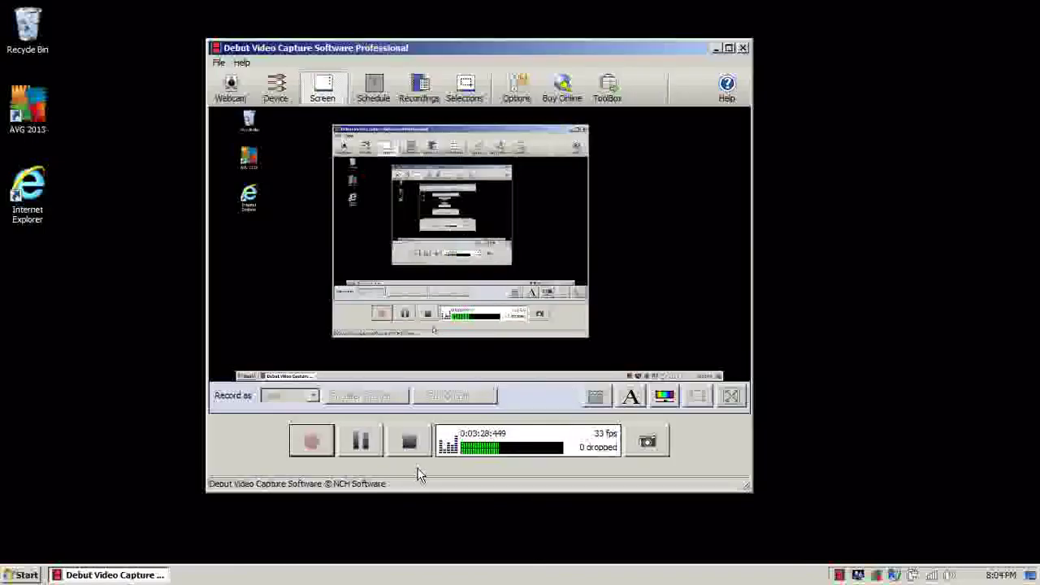